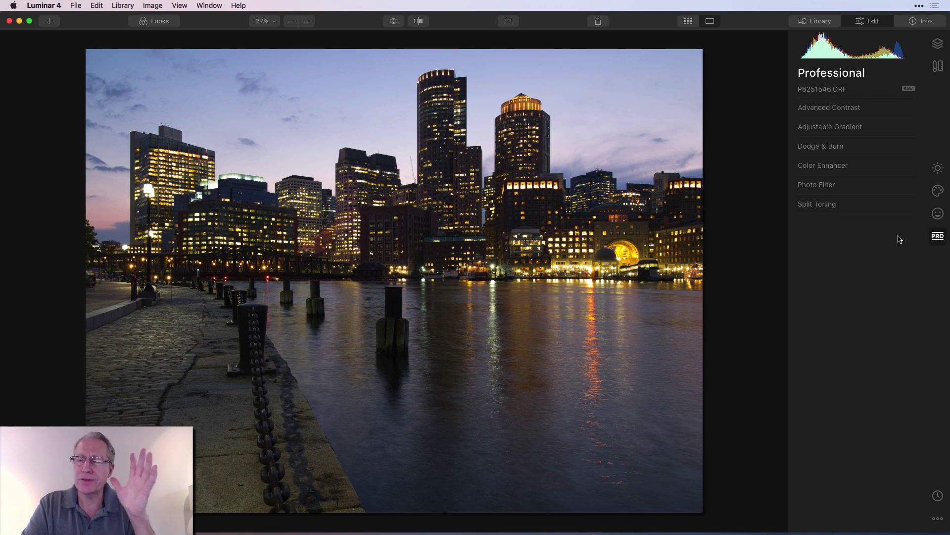
Step: Expand the Advanced Contrast tool in the Professional panel to reveal its six sliders
left_click(844, 112)
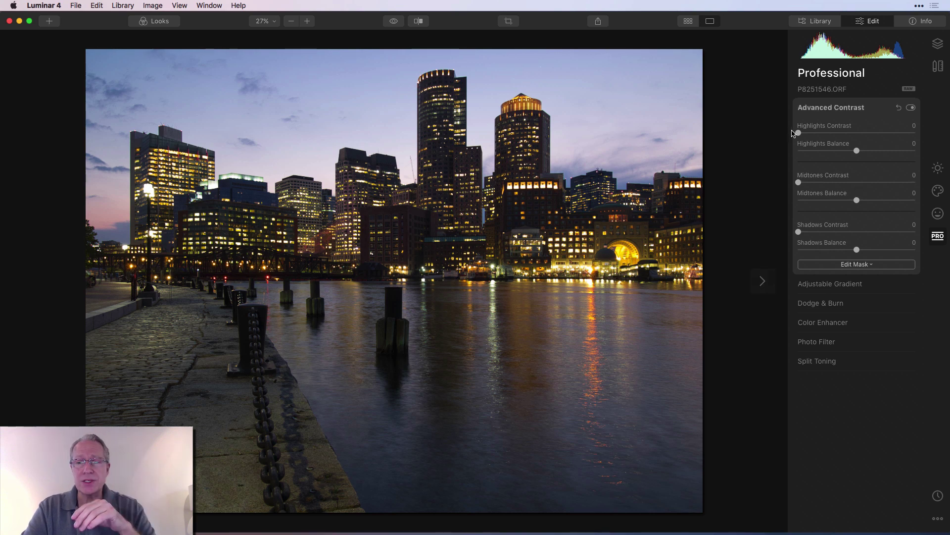
Step: Raise Highlights Contrast to 100, toggling Advanced Contrast off and on to compare
left_click_drag(799, 133, 889, 132)
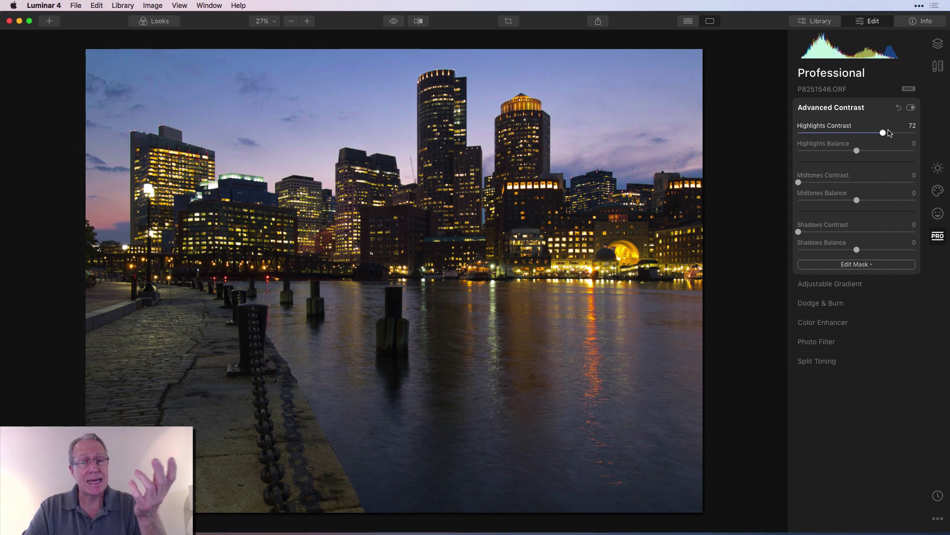
left_click(909, 110)
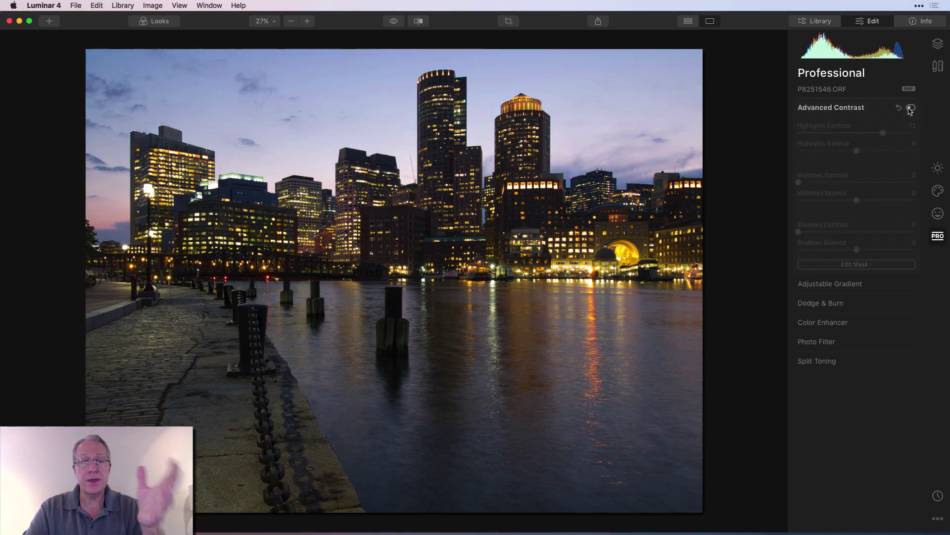
left_click(910, 110)
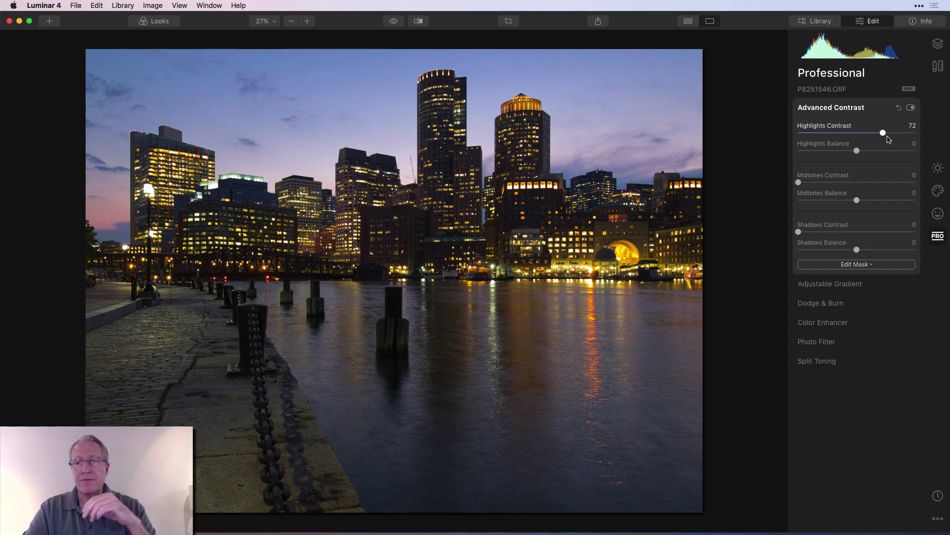
left_click_drag(883, 132, 917, 132)
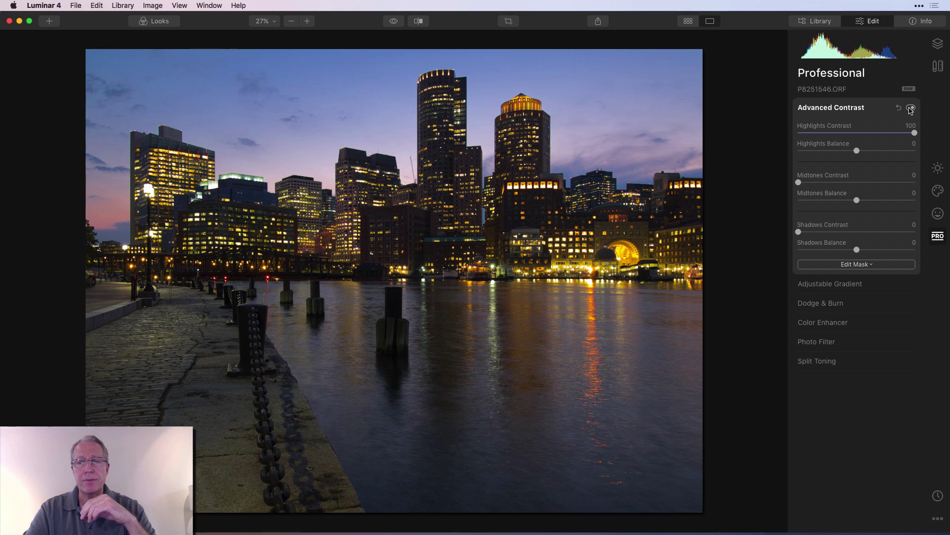
left_click(911, 108)
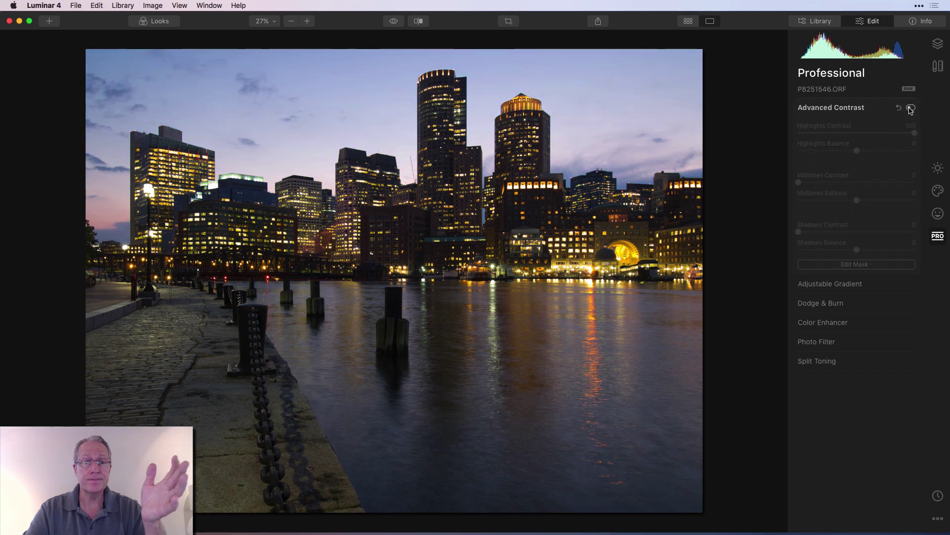
left_click(911, 108)
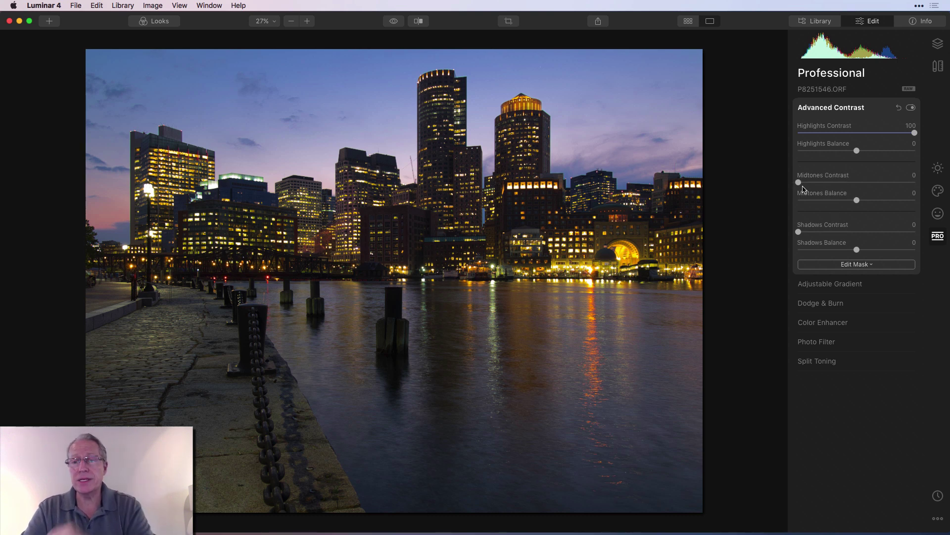
Step: Try Midtones Contrast up to 80, then pull it back to 30
left_click_drag(800, 182, 845, 183)
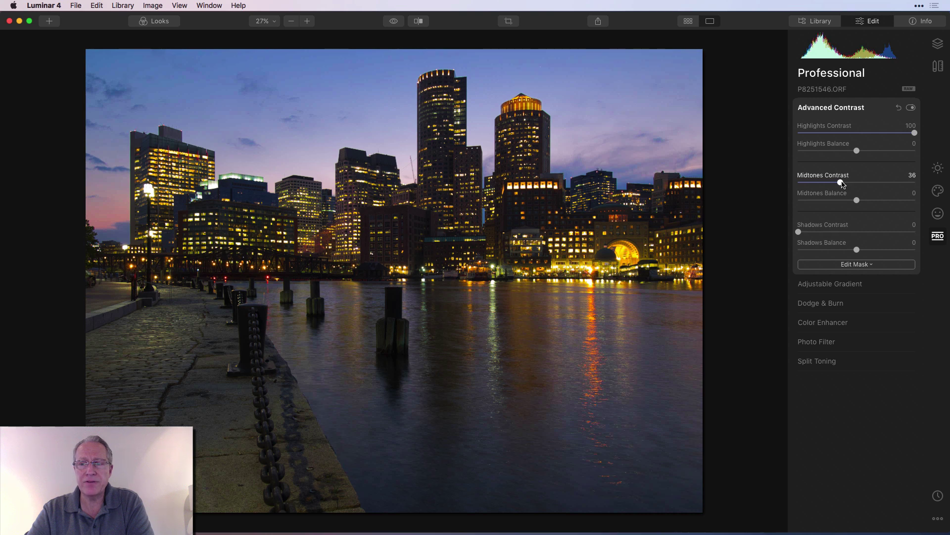
left_click_drag(844, 183, 895, 180)
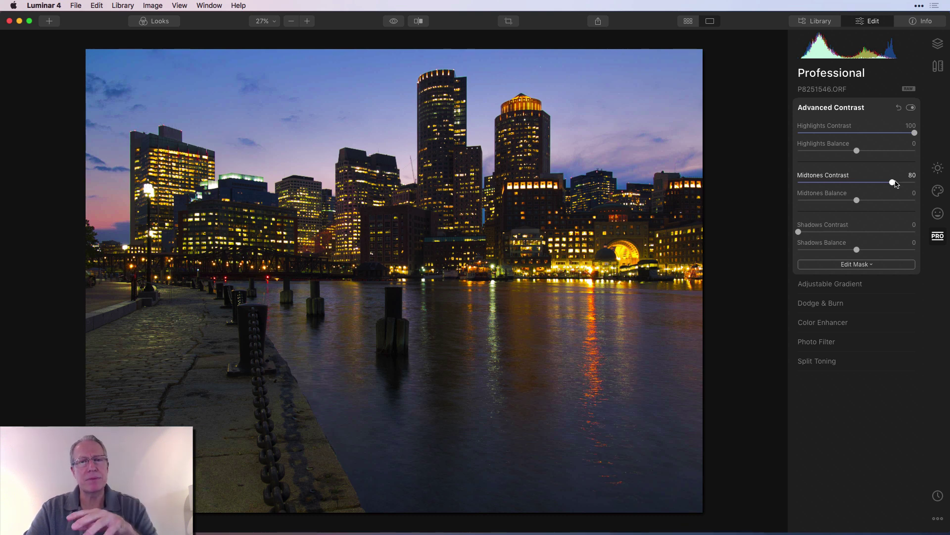
left_click_drag(893, 183, 835, 183)
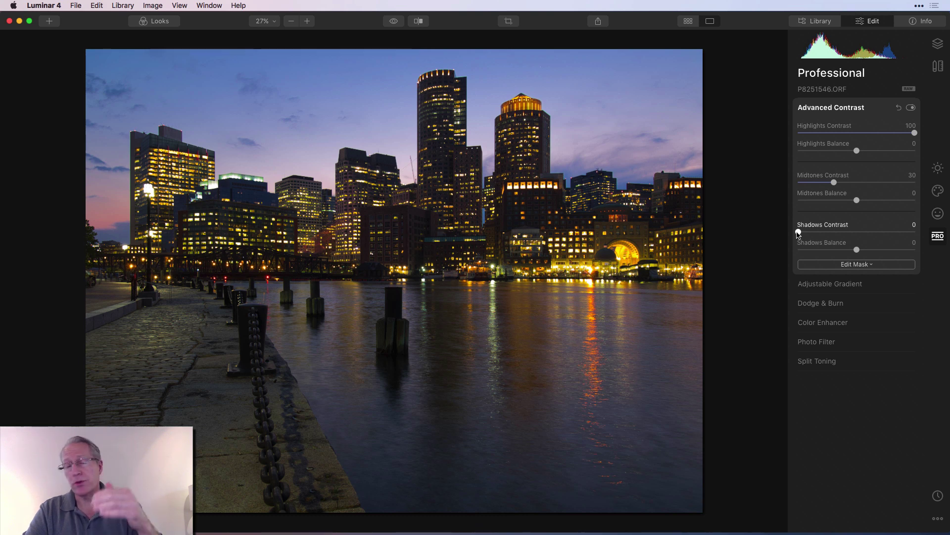
Step: Try a near-maximum Shadows Contrast, reset it to 0, then set it to 63
left_click_drag(798, 233, 912, 224)
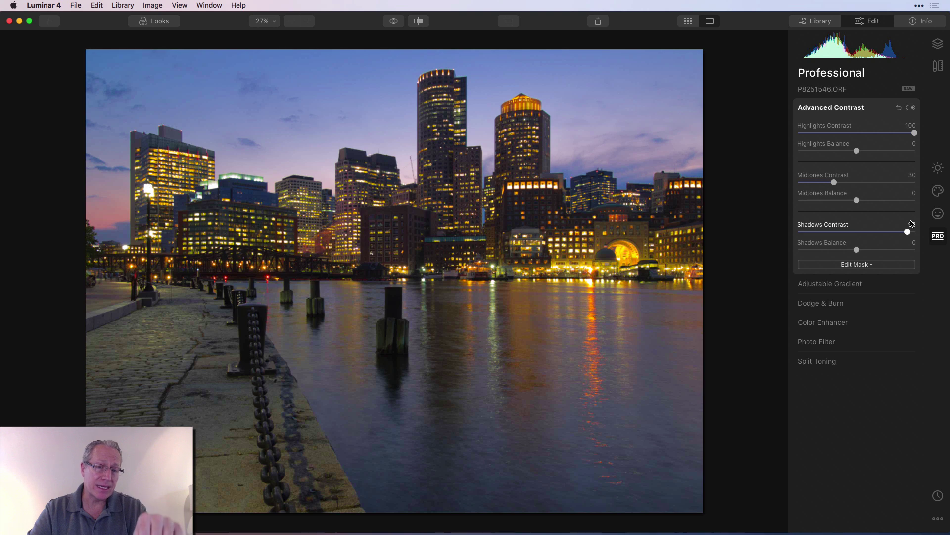
double_click(912, 224)
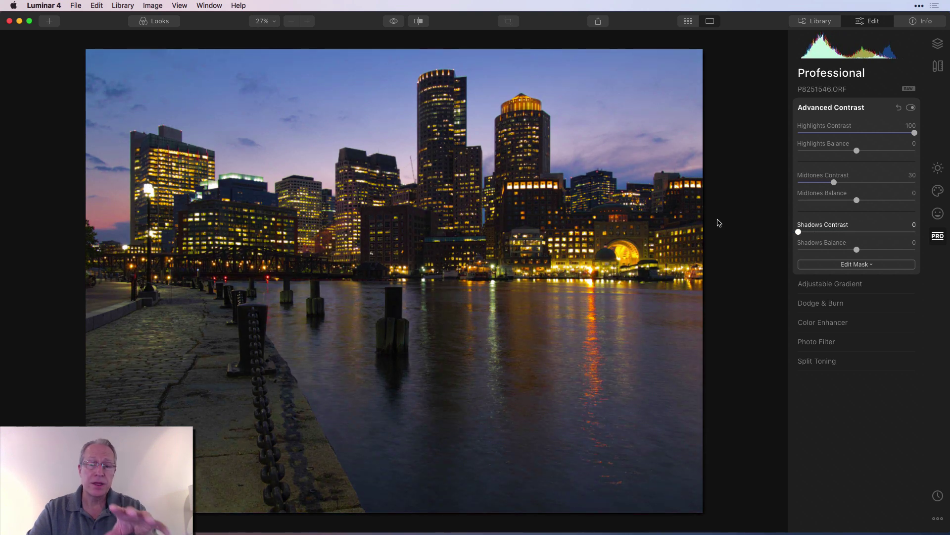
left_click_drag(798, 232, 872, 234)
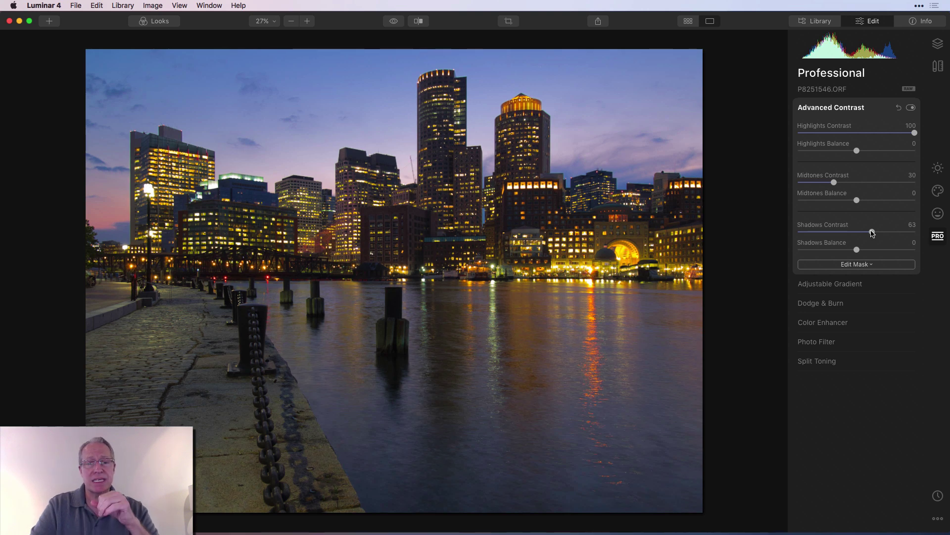
left_click(395, 22)
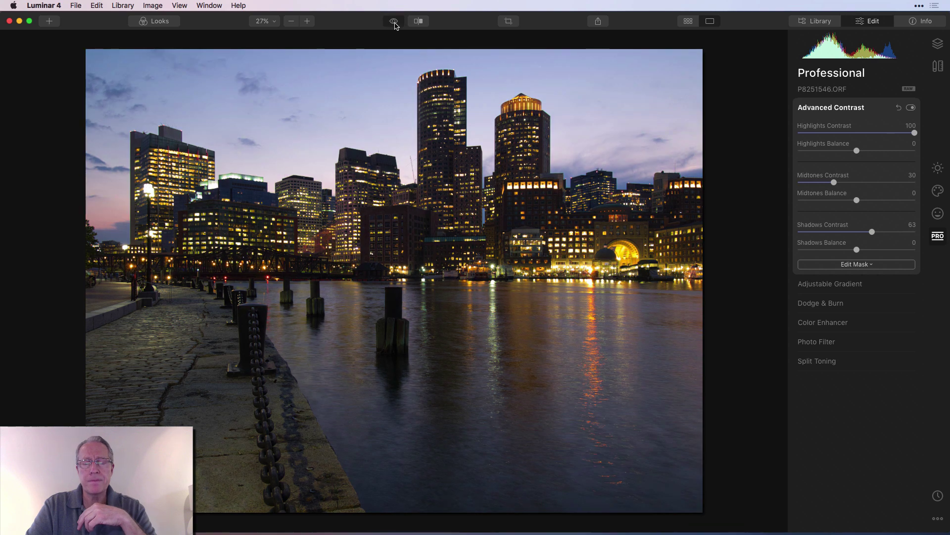
left_click(394, 23)
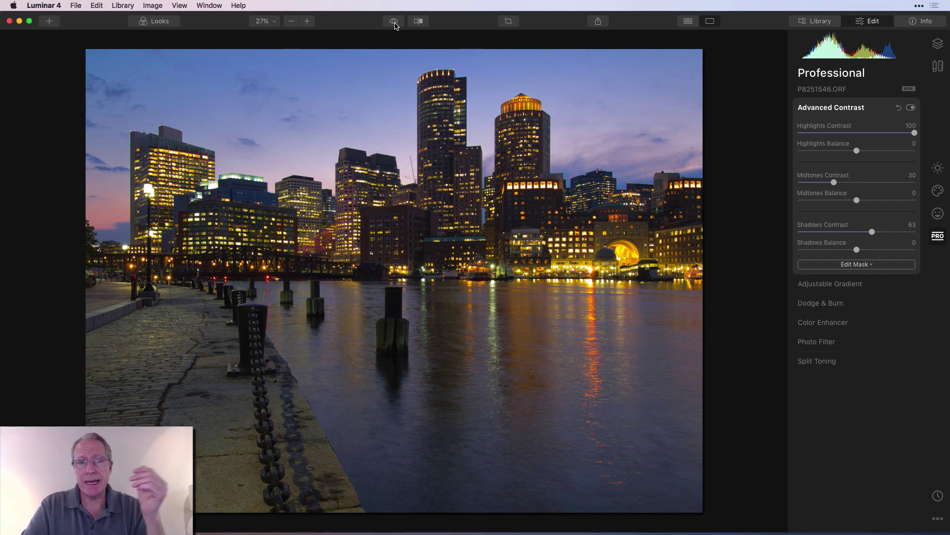
left_click(394, 23)
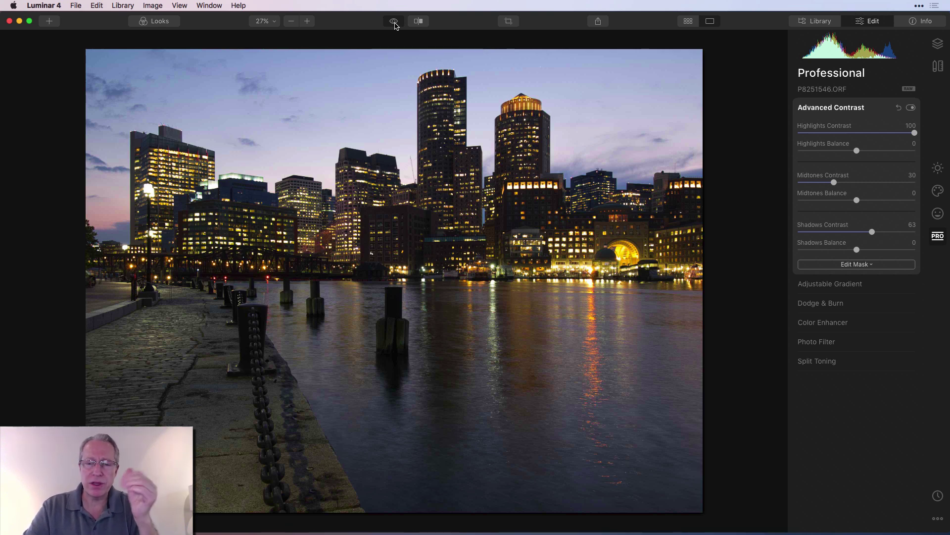
left_click(394, 23)
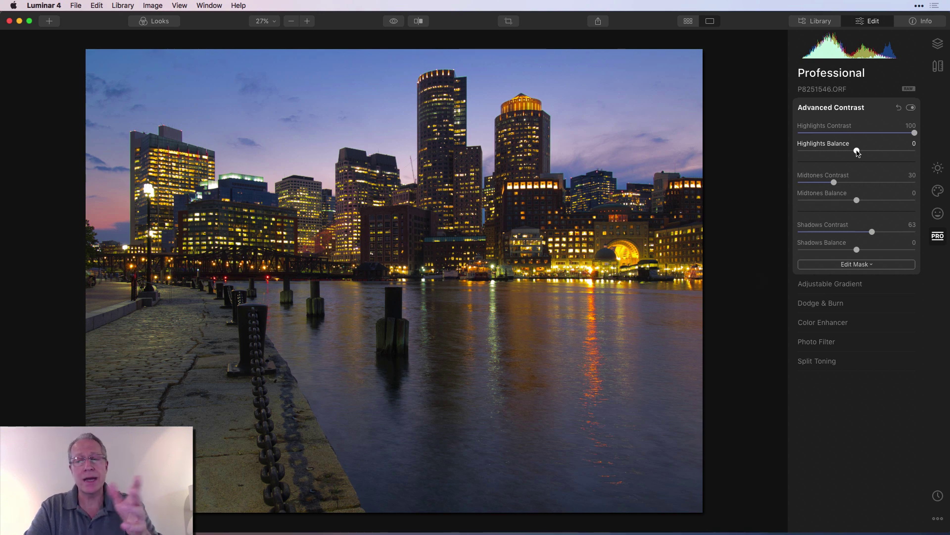
Step: Set Highlights Balance to its maximum of 100 after a trial and reset
left_click_drag(857, 150, 930, 142)
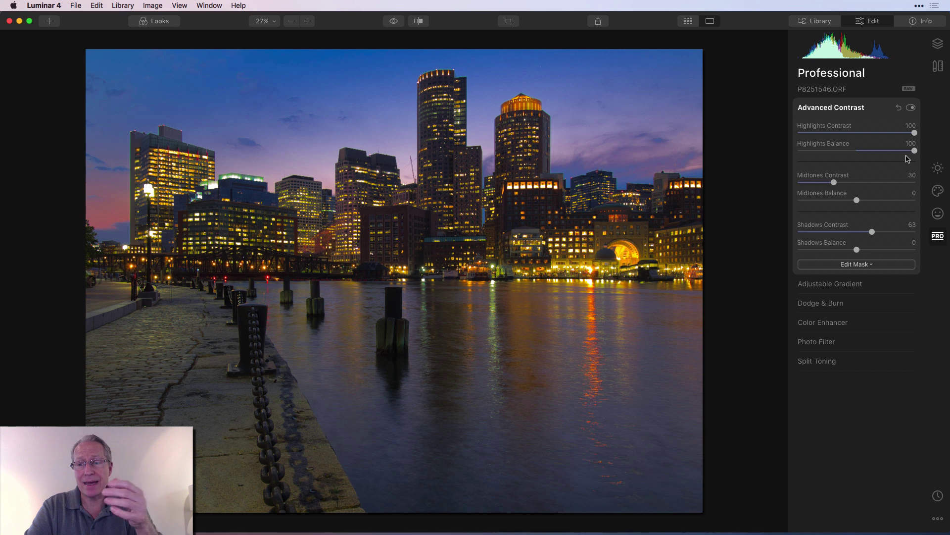
double_click(830, 148)
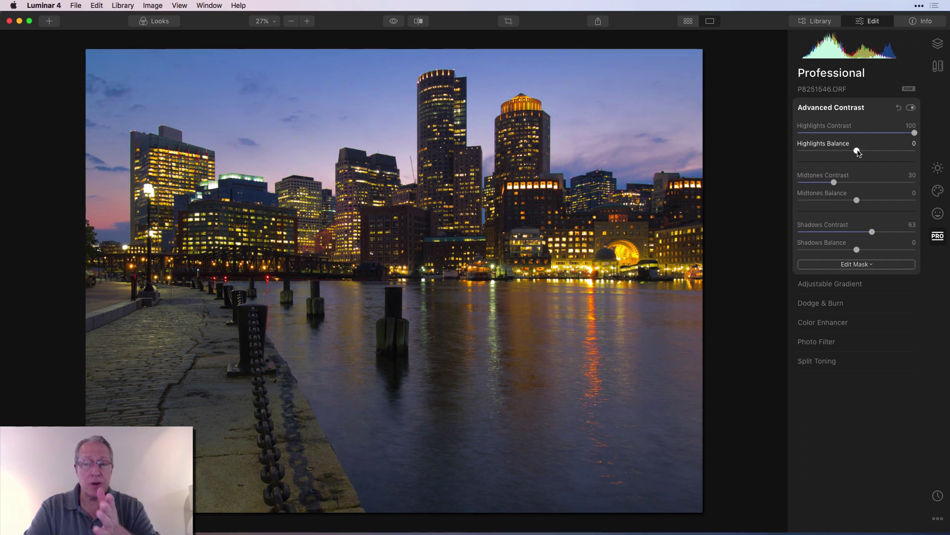
left_click_drag(858, 151, 925, 144)
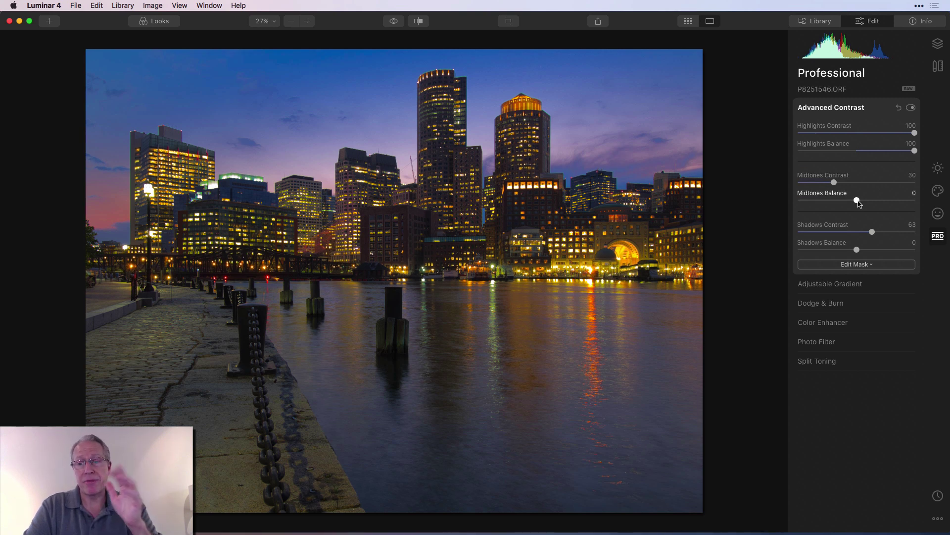
Step: Lower Midtones Balance to about -80, resetting and redoing it along the way
left_click_drag(857, 201, 809, 197)
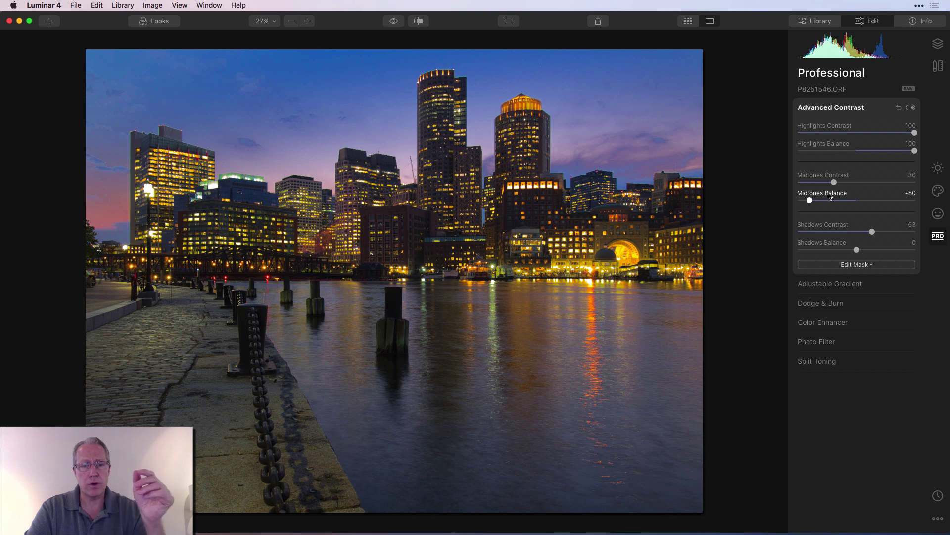
double_click(830, 196)
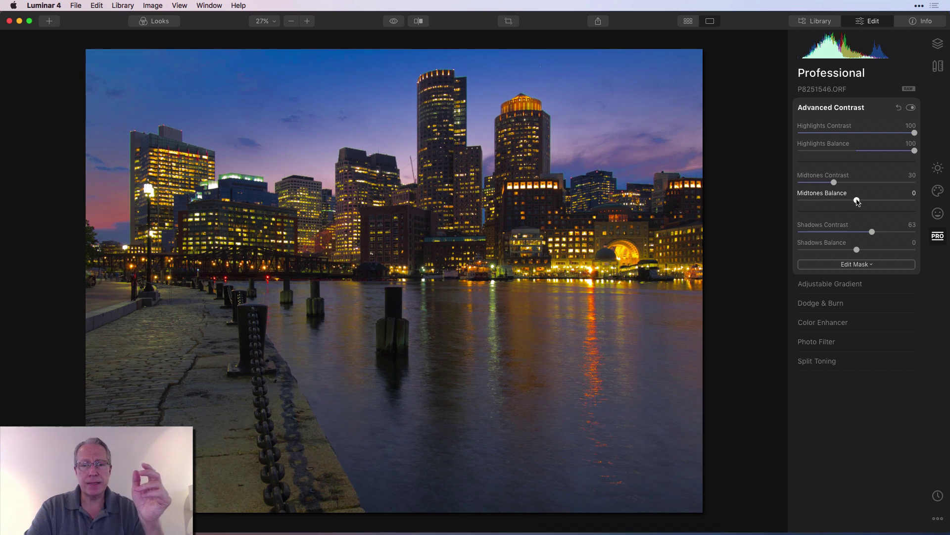
left_click_drag(857, 200, 809, 200)
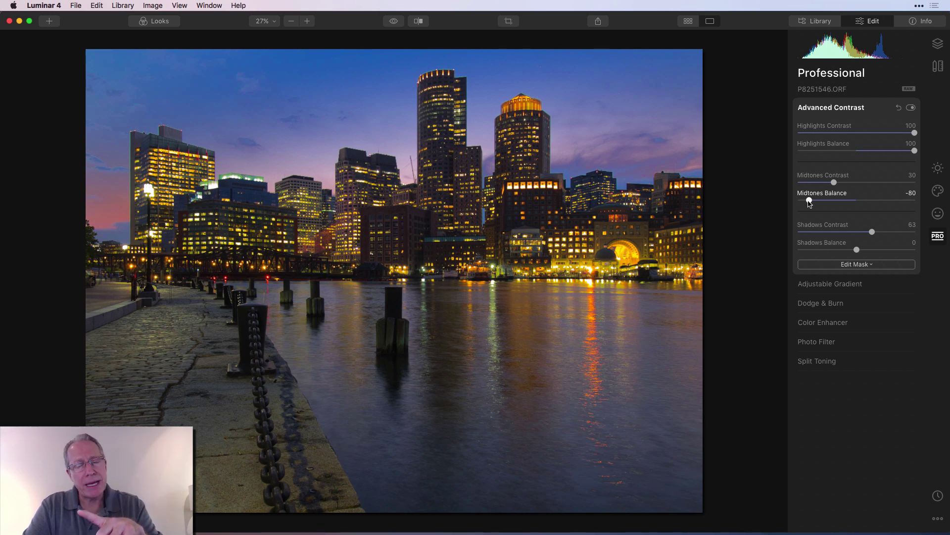
double_click(822, 195)
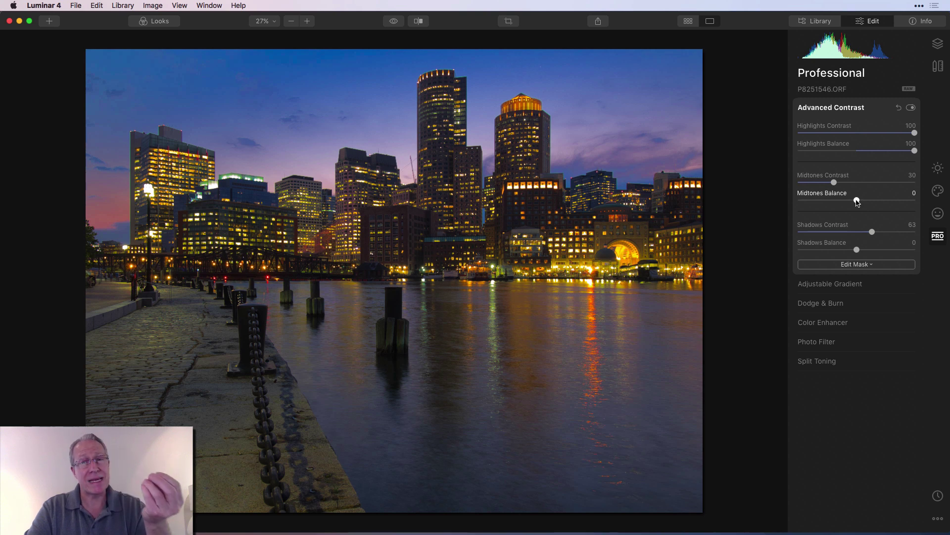
left_click_drag(857, 201, 809, 200)
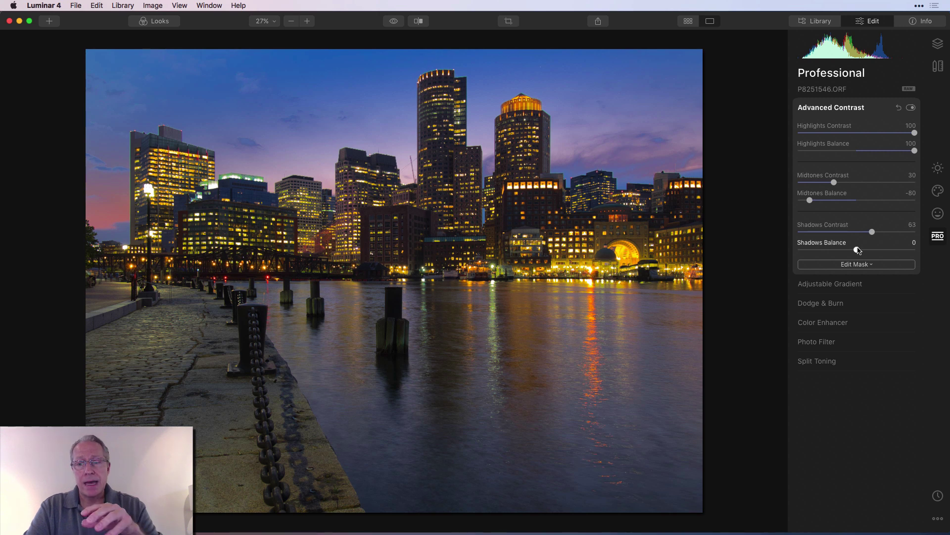
Step: Try Shadows Balance at 15, reset it to 0, then settle it at 12
mouse_move(858, 250)
left_mouse_down()
mouse_move(819, 249)
mouse_move(923, 238)
mouse_move(859, 245)
mouse_move(867, 245)
left_mouse_up()
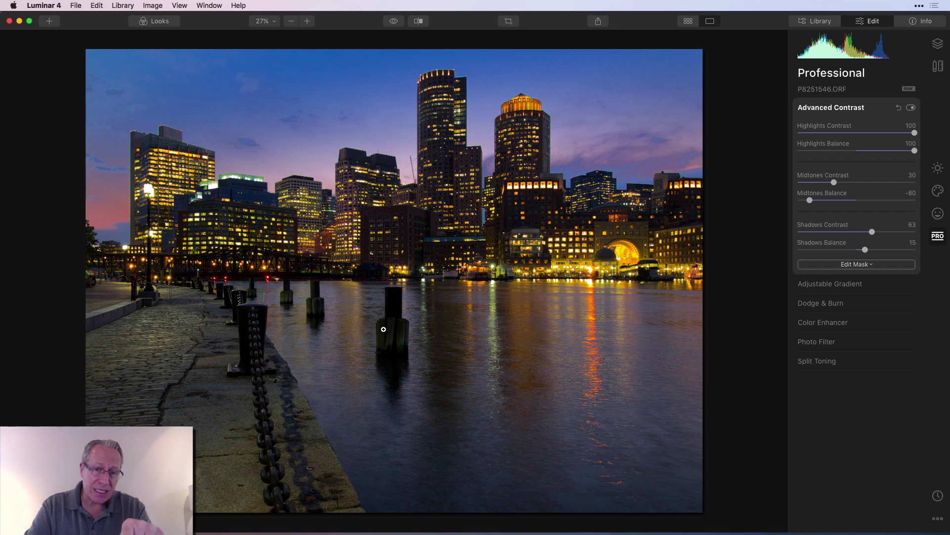
double_click(821, 244)
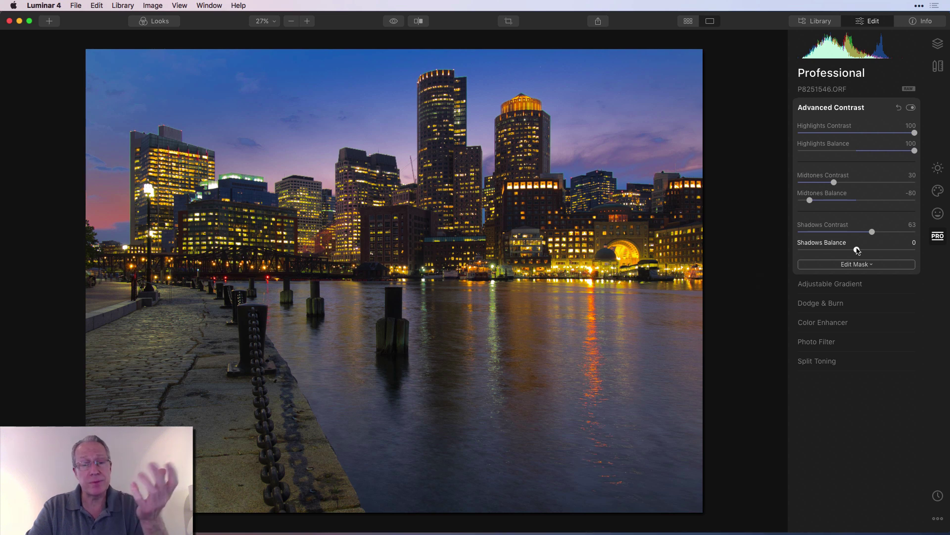
left_click_drag(857, 250, 865, 250)
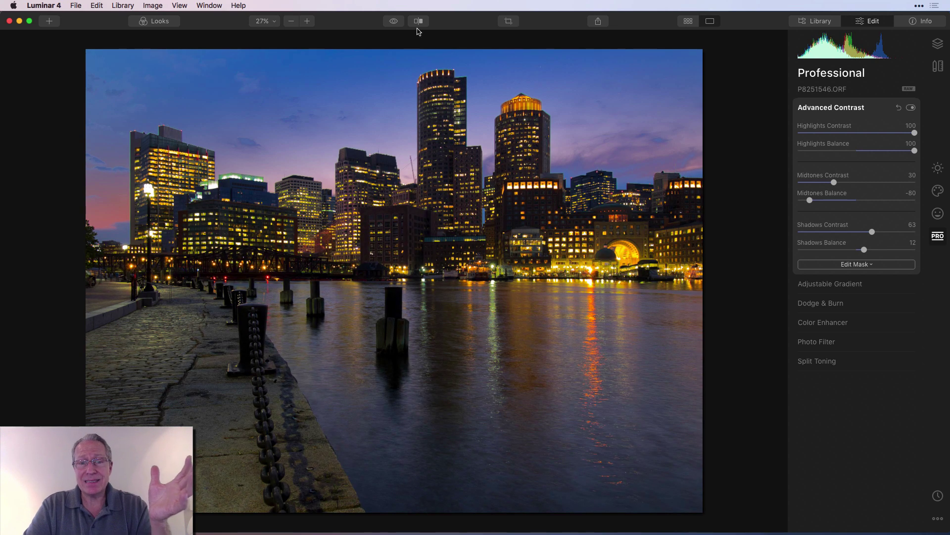
left_click(395, 22)
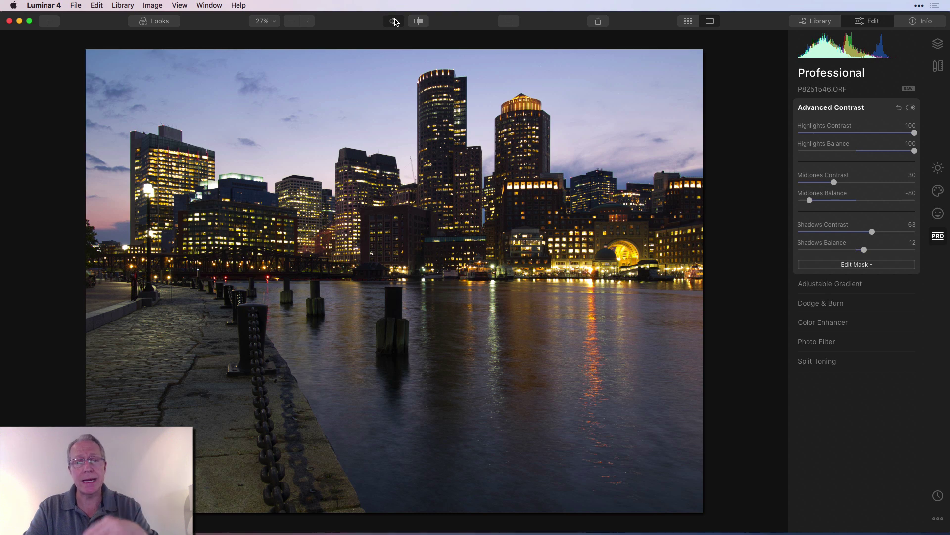
left_click(395, 22)
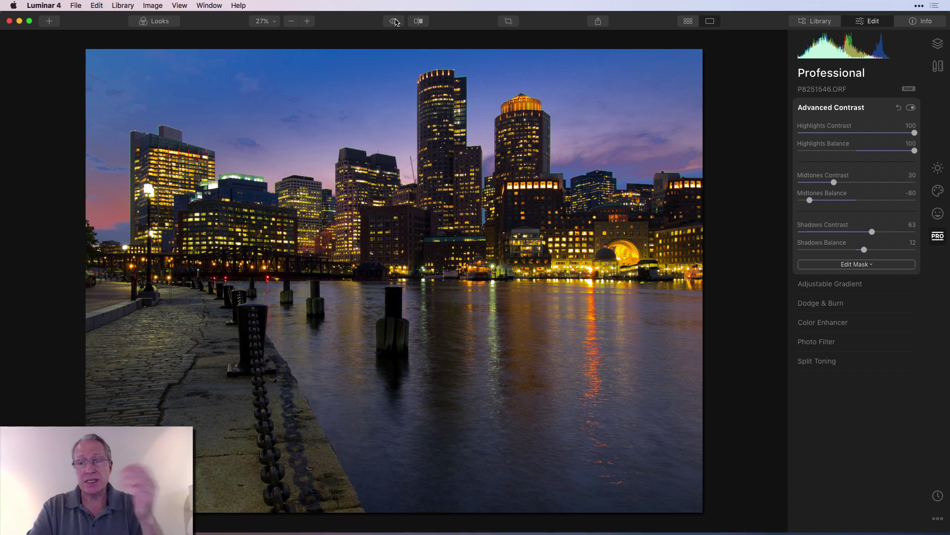
Step: In Essentials, set Temperature 5184, Tint 7, Smart Contrast 14 and AI Accent about 23
left_click(943, 169)
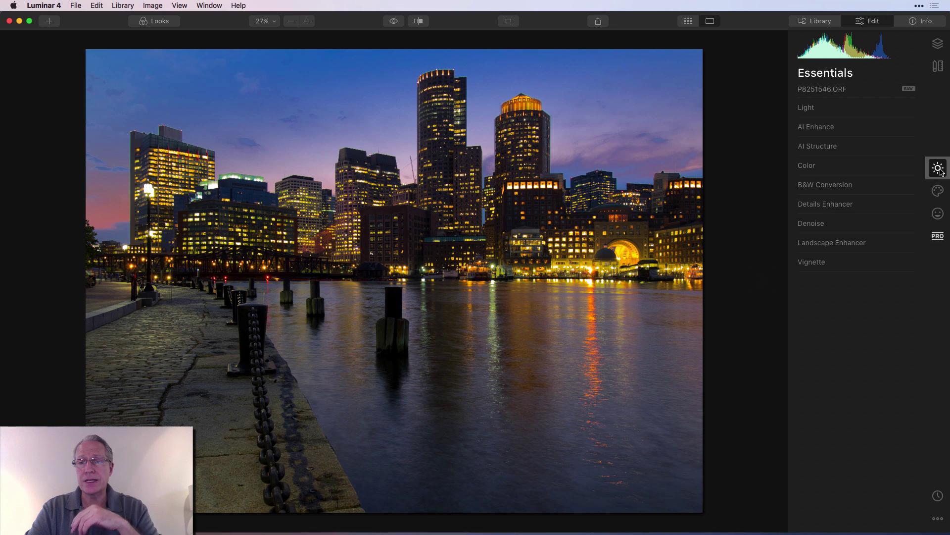
left_click(809, 108)
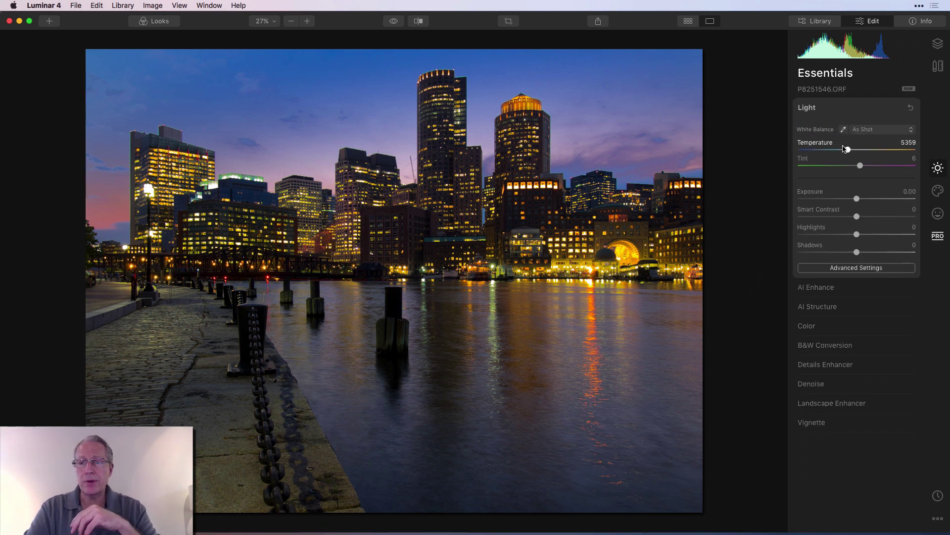
left_click_drag(848, 150, 862, 166)
left_click_drag(857, 216, 866, 217)
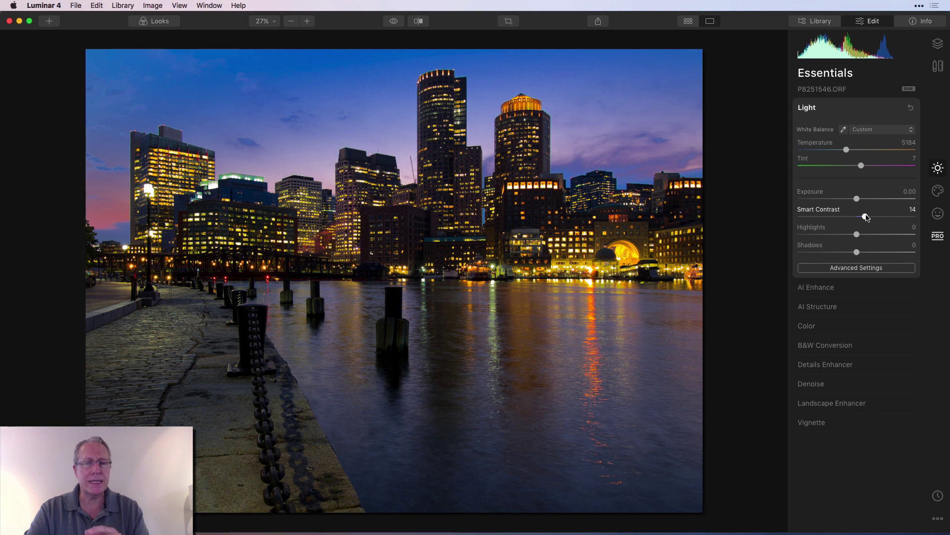
left_click(815, 287)
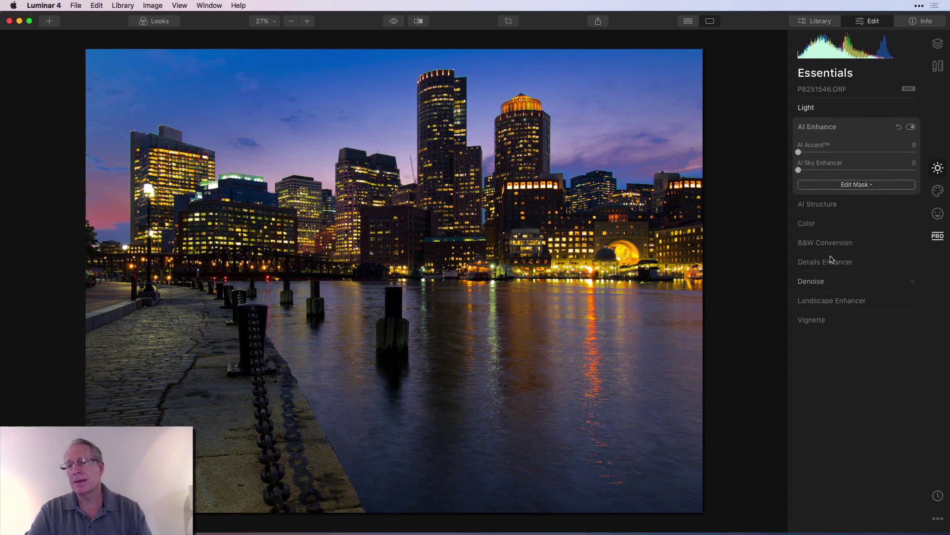
left_click_drag(800, 153, 827, 155)
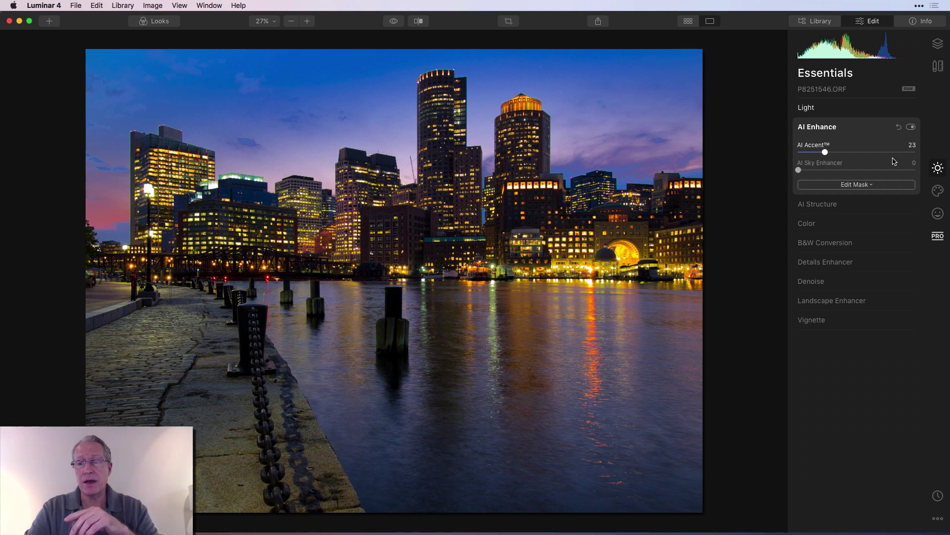
Step: Return to Advanced Contrast, toggle it off and on twice, then view the original photo
left_click(935, 236)
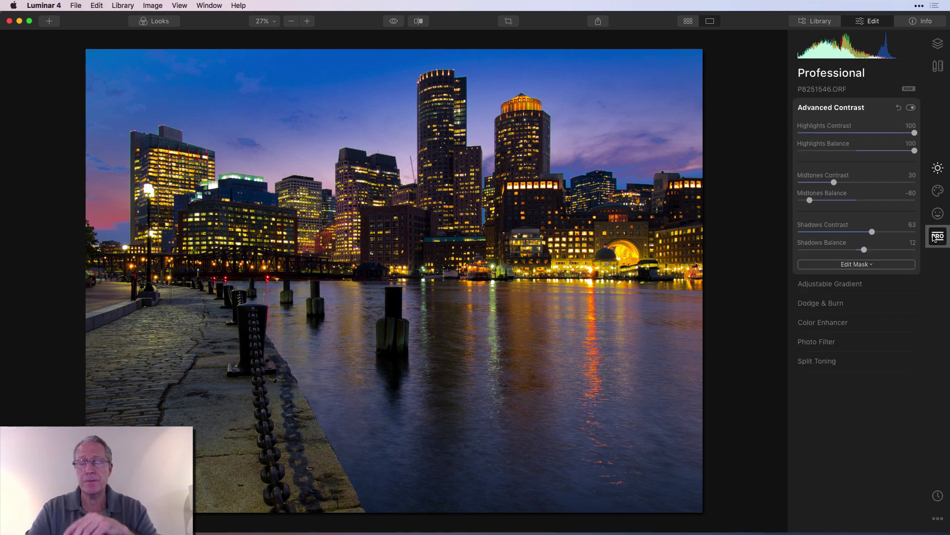
left_click(910, 108)
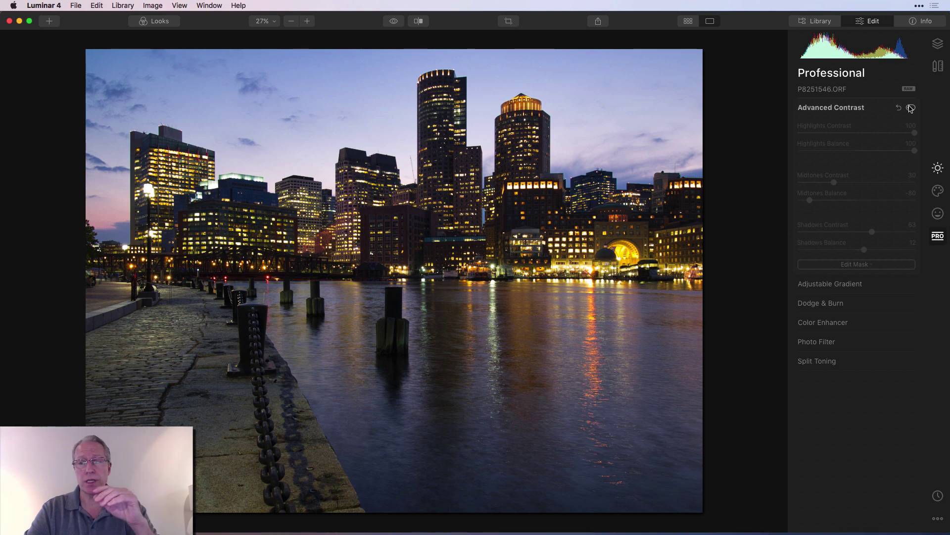
left_click(911, 108)
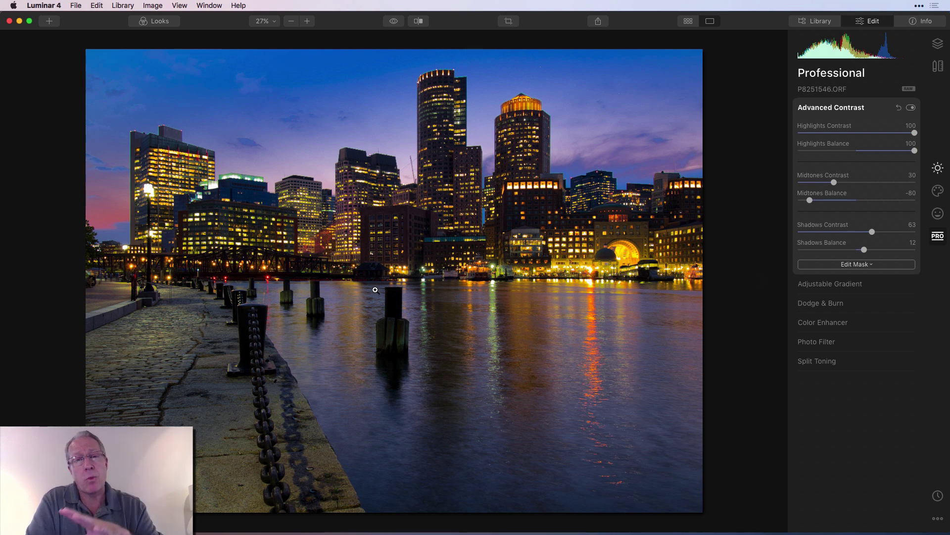
left_click(911, 108)
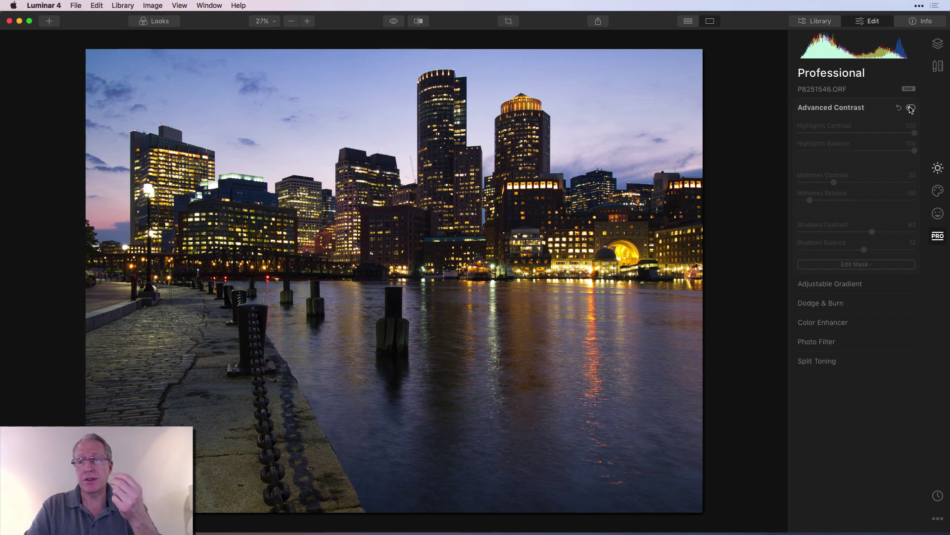
left_click(911, 108)
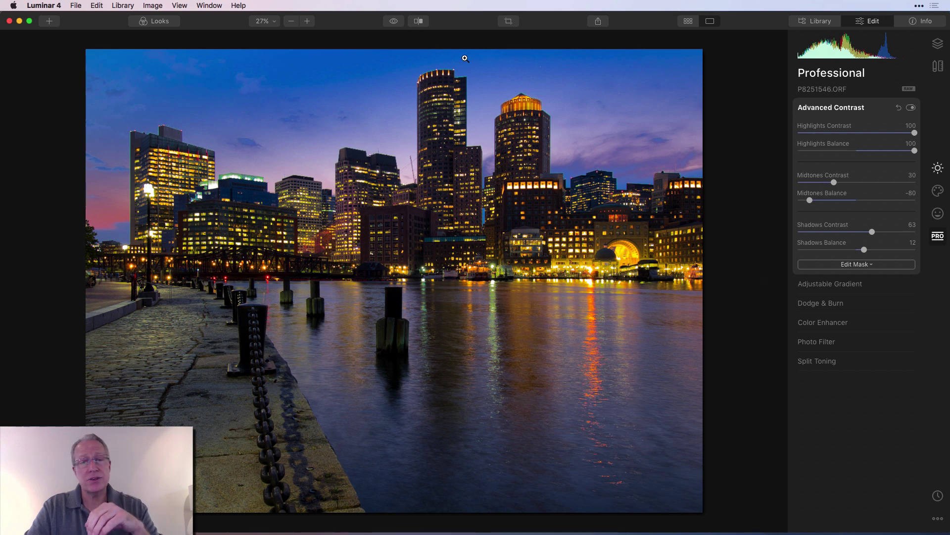
left_click(394, 21)
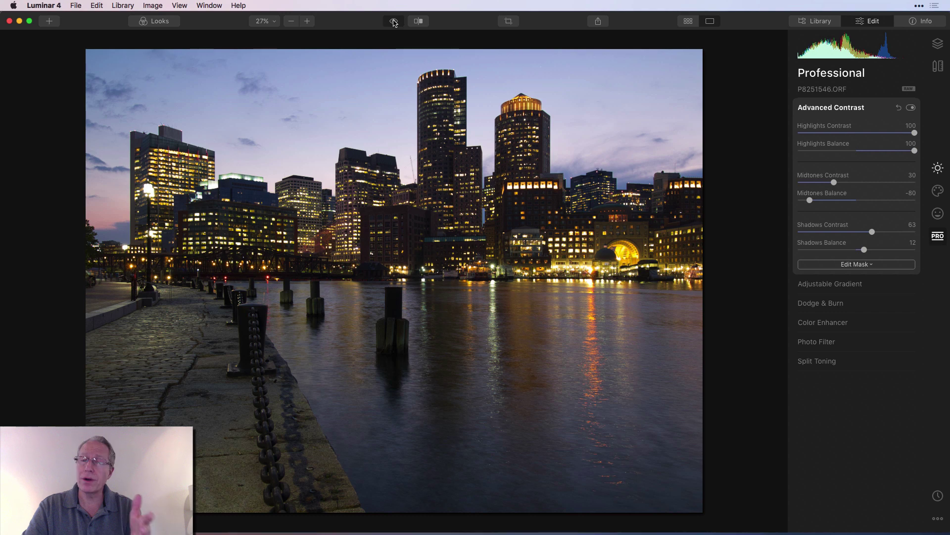
left_click(394, 21)
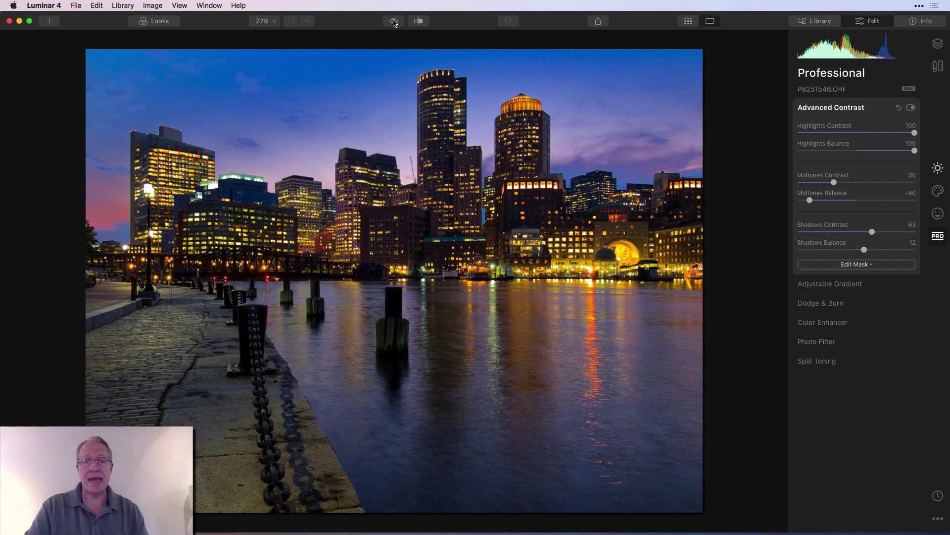